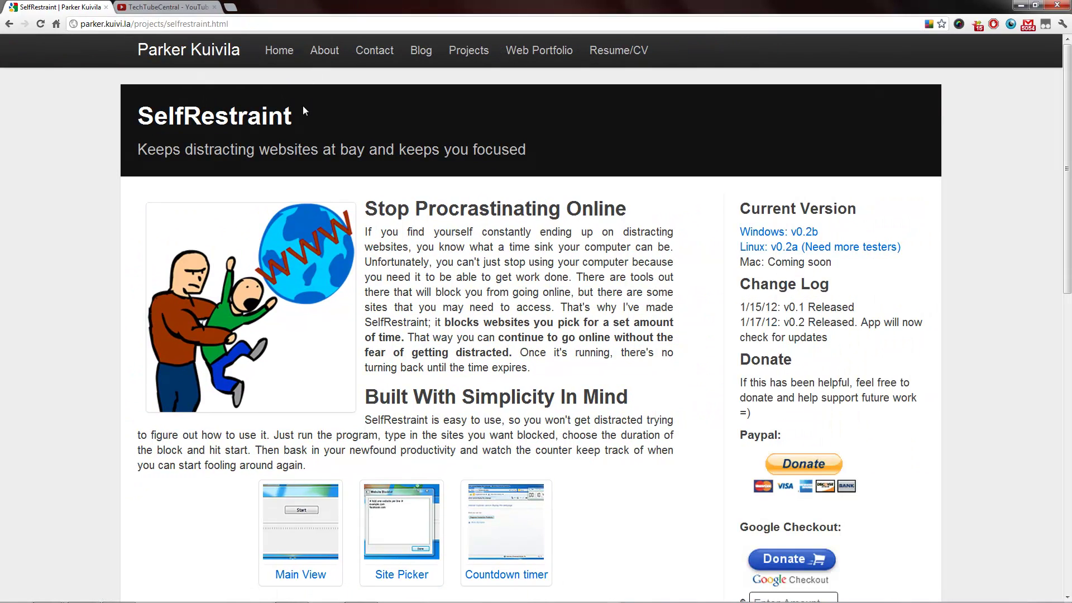
Highlight the full SelfRestraint heading on the project page
drag(303, 108, 219, 115)
click(298, 116)
drag(293, 116, 143, 105)
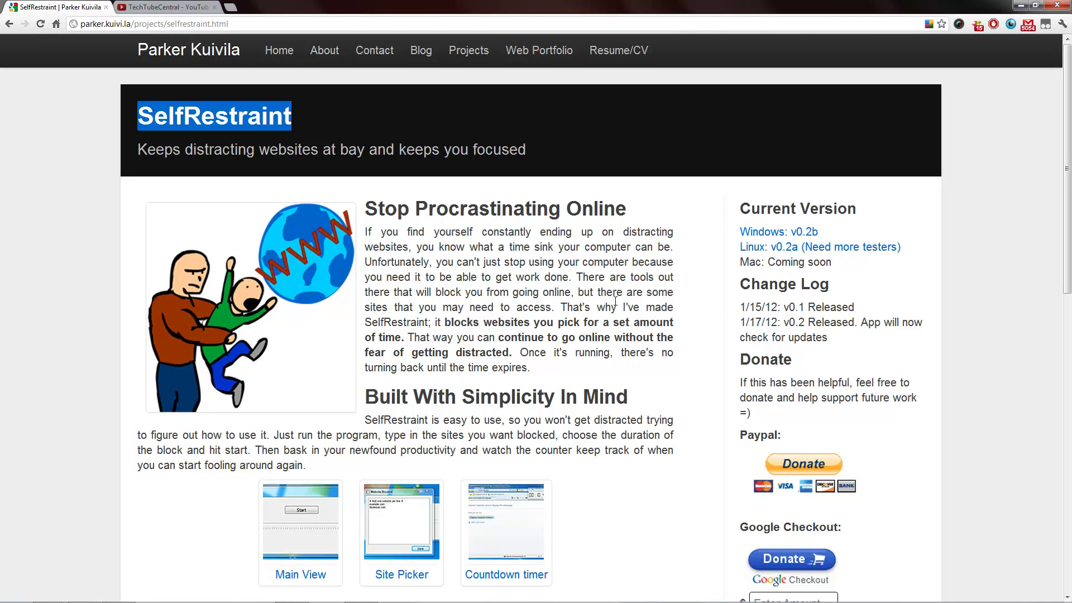
Scroll down through the SelfRestraint page and back up
scroll(582, 382, down, 2)
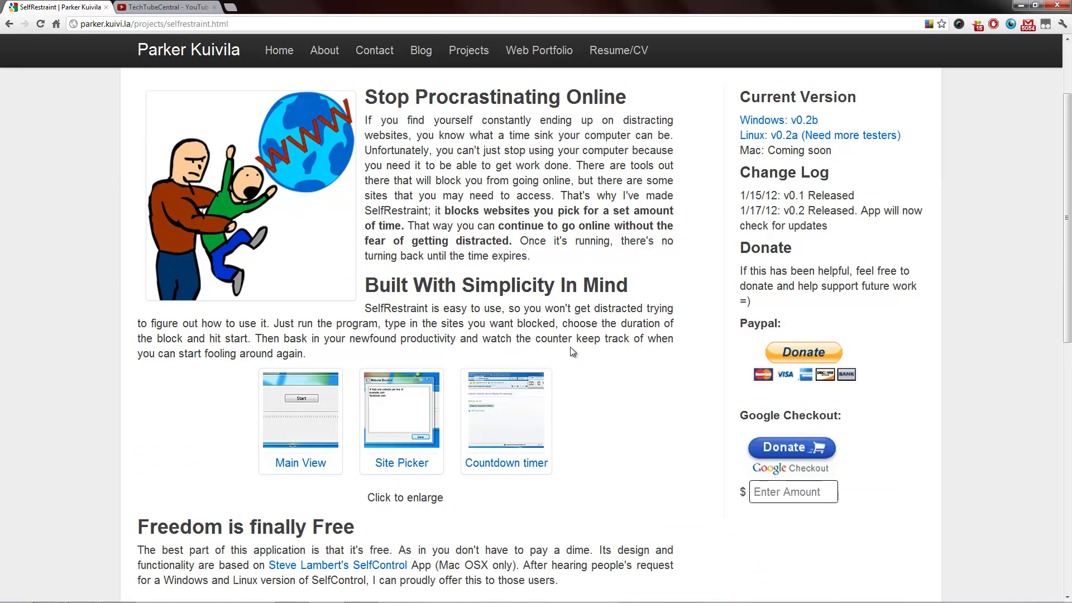
scroll(570, 346, down, 2)
scroll(566, 335, down, 3)
scroll(565, 330, down, 2)
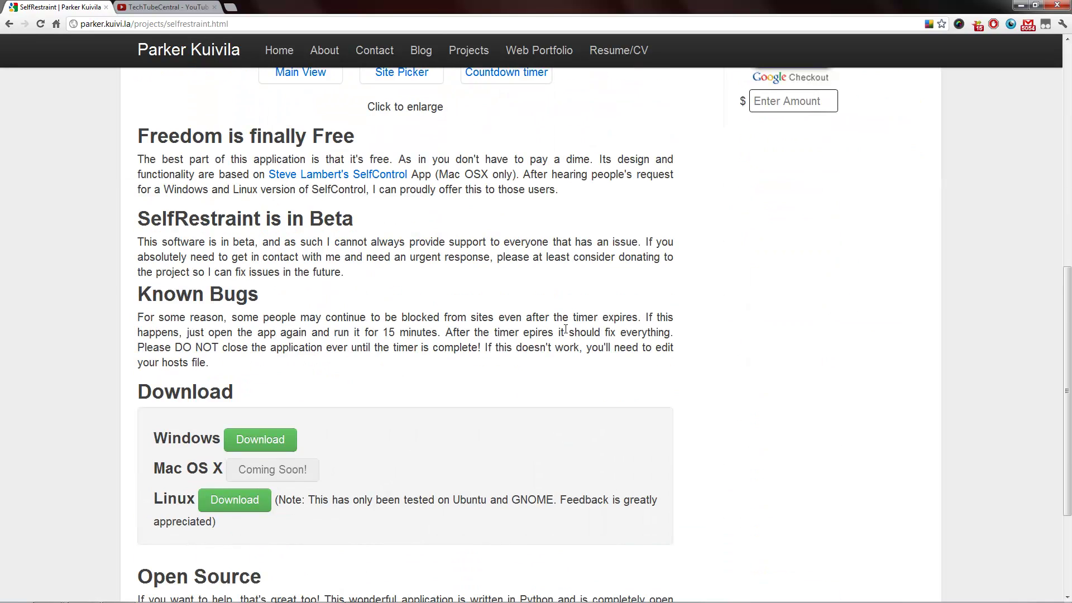
scroll(558, 321, up, 5)
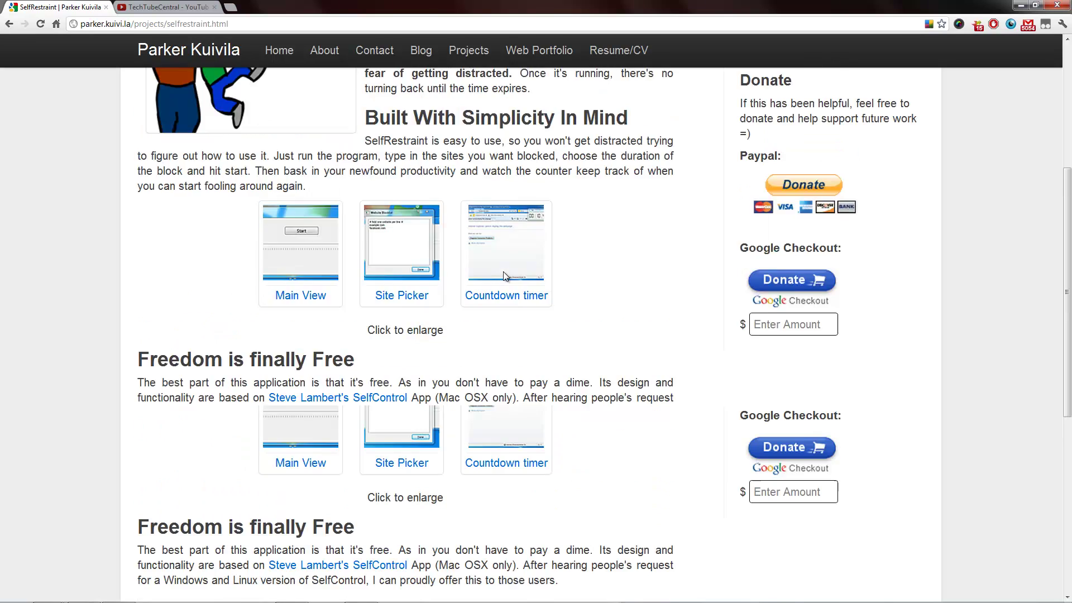
scroll(536, 307, up, 4)
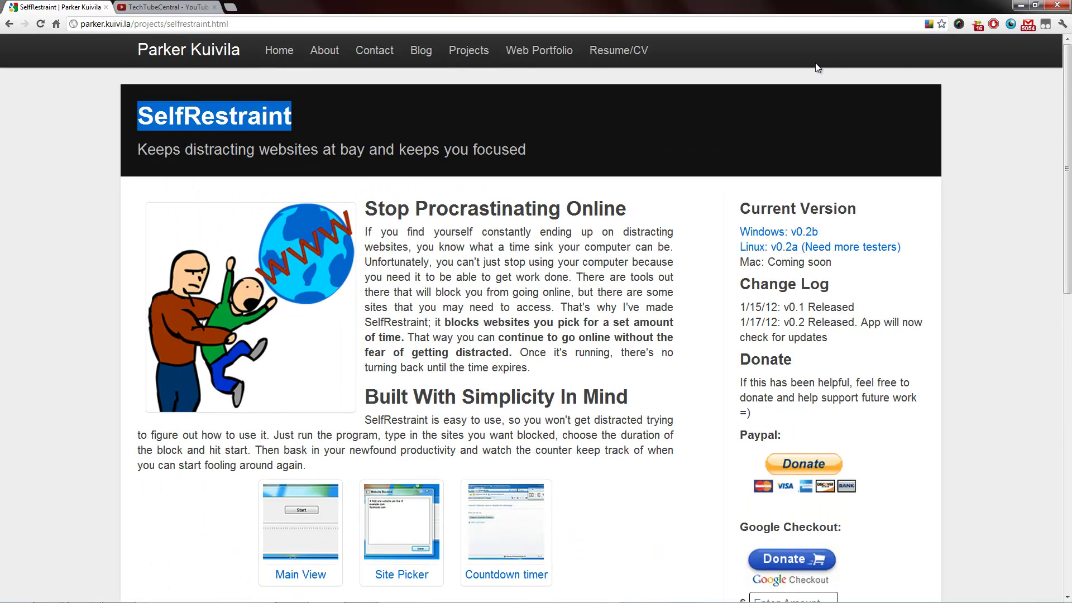
Check StayFocusd's status for the site, close its panel, and scroll the page briefly
click(1011, 24)
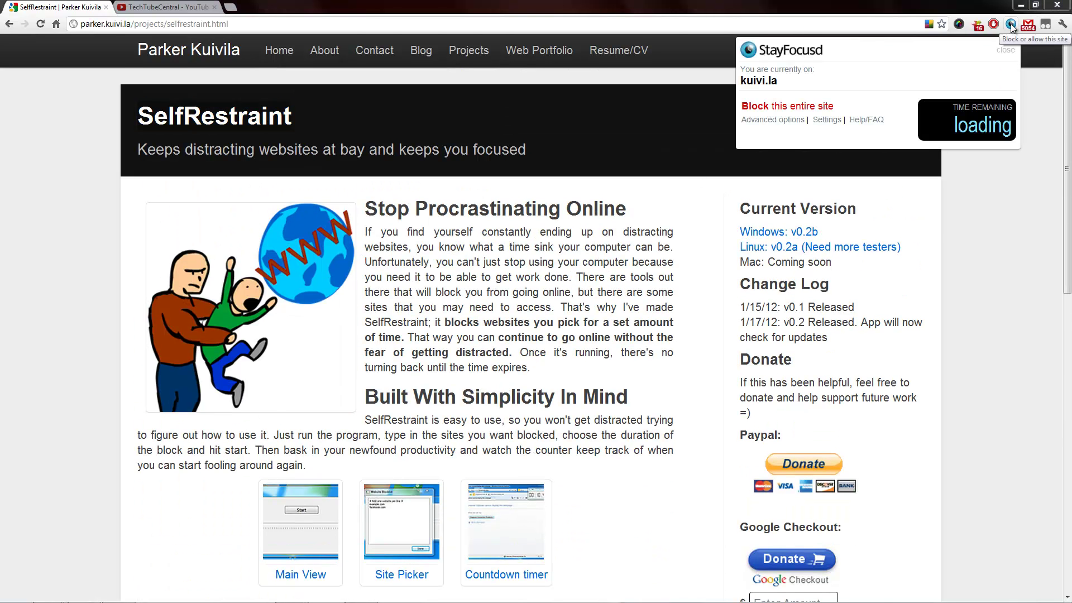
click(1010, 25)
click(719, 74)
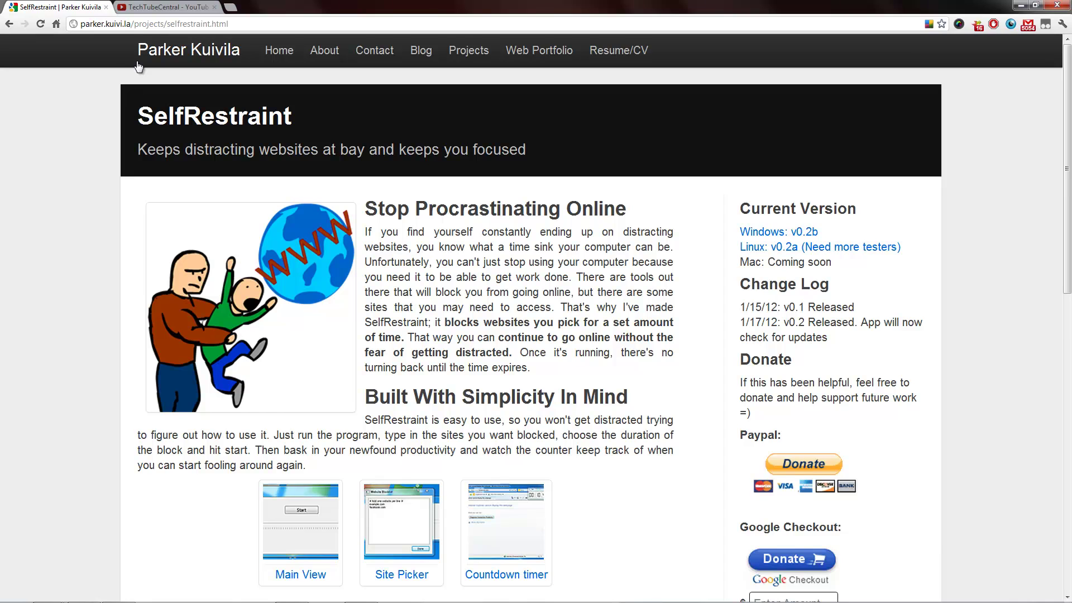
scroll(391, 223, down, 5)
scroll(781, 279, up, 5)
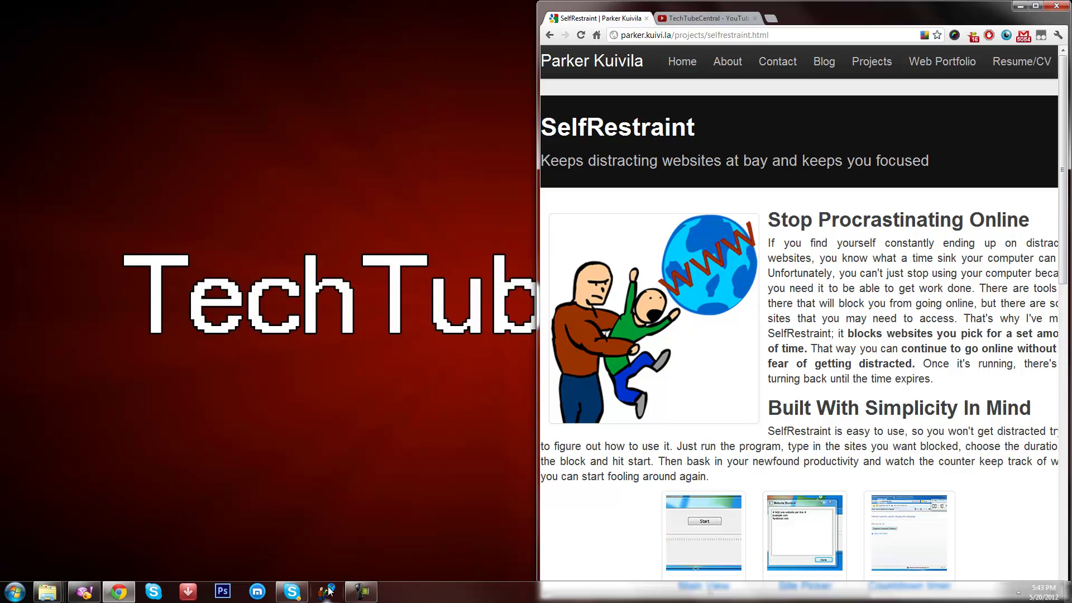
Launch SelfRestraint past the admin warning, move it left, and adjust the block duration slider
click(328, 591)
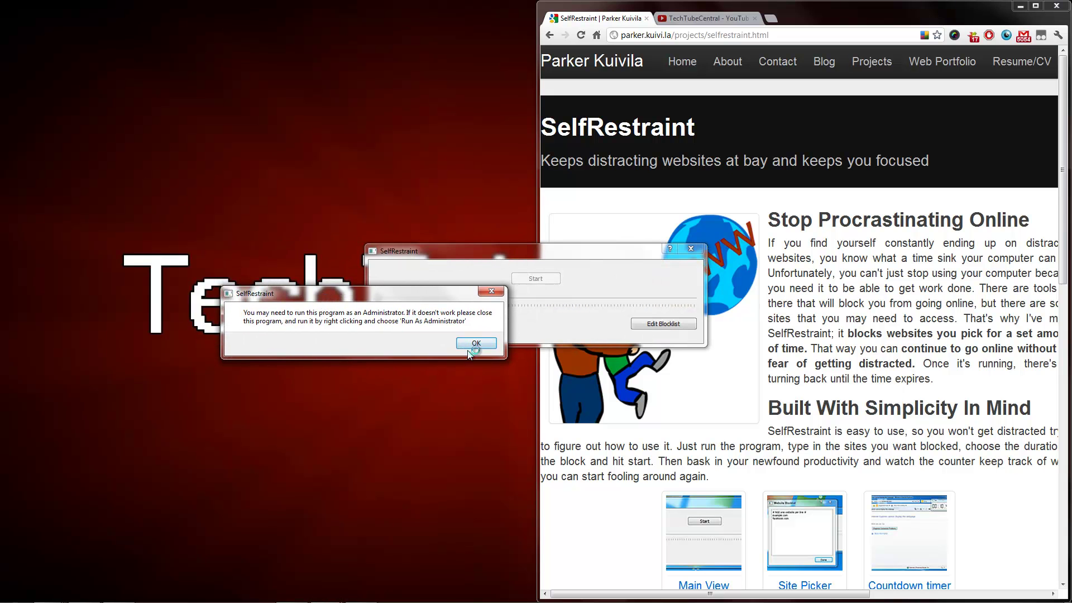
click(469, 352)
drag(598, 252, 366, 233)
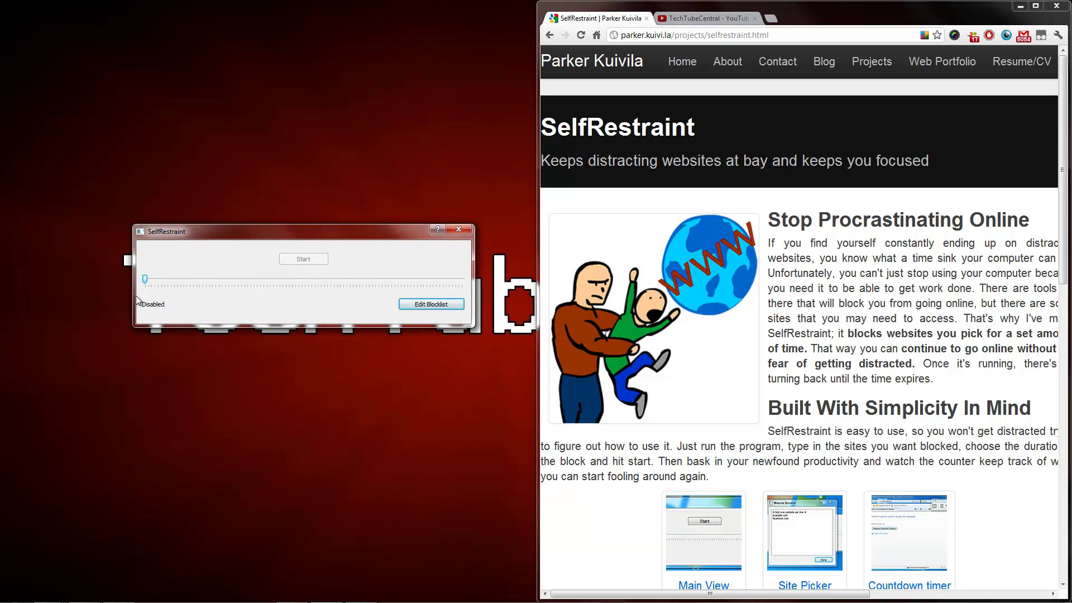
drag(145, 279, 465, 288)
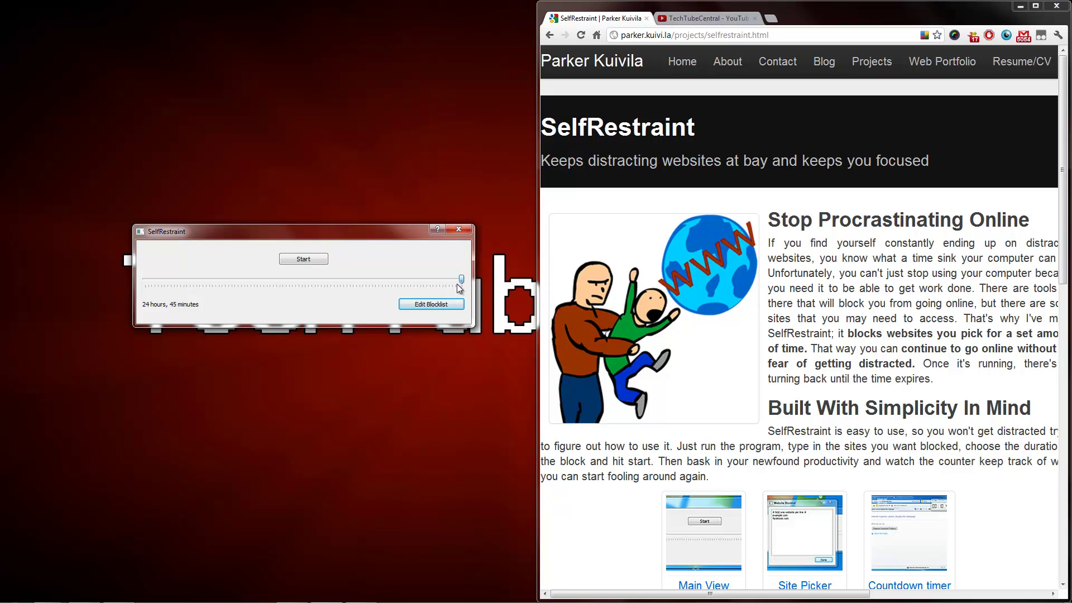
drag(461, 279, 148, 279)
Replace example.com with techcrunch.com in the blocklist editor and save it
click(420, 307)
text(you)
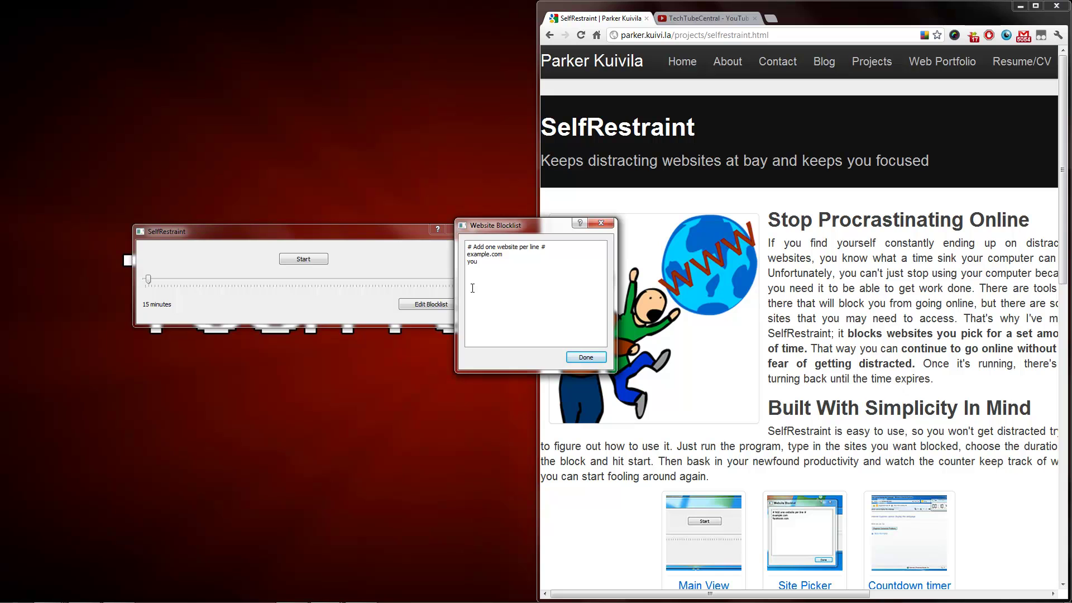
key(BackSpace)
key(BackSpace)
key(BackSpace)
key(BackSpace)
text(tech)
text(crunch)
click(585, 357)
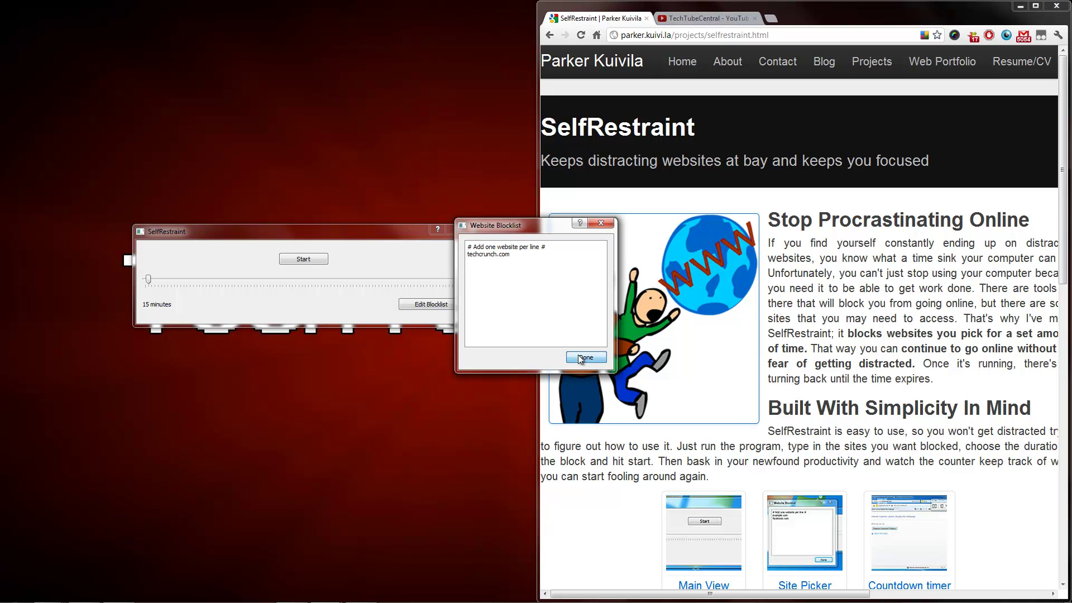
Start the 15-minute block and try opening techcrunch.com in a new Chrome tab
click(309, 261)
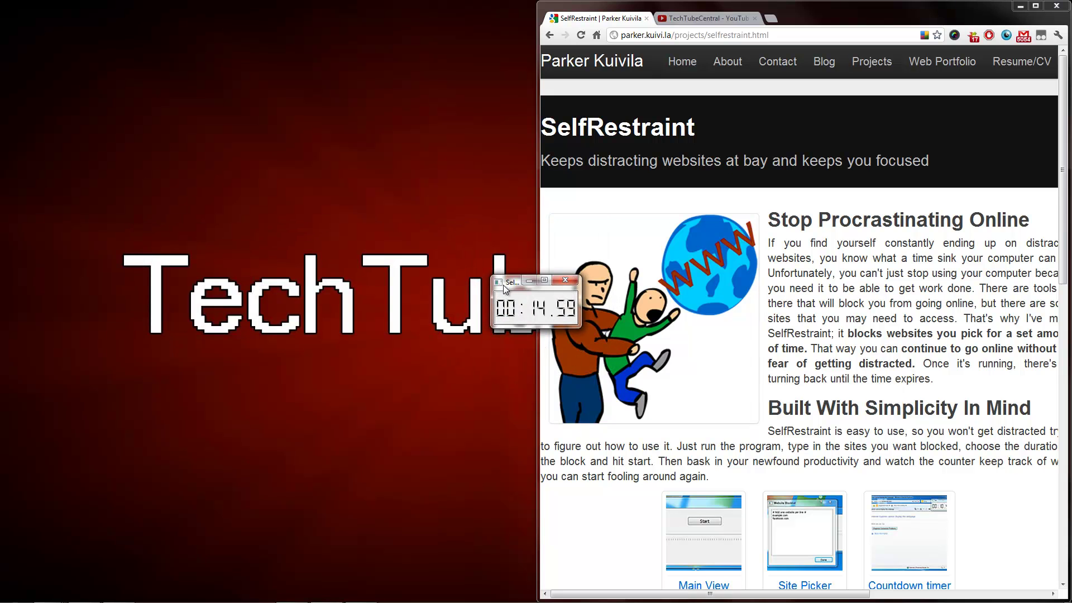
click(611, 460)
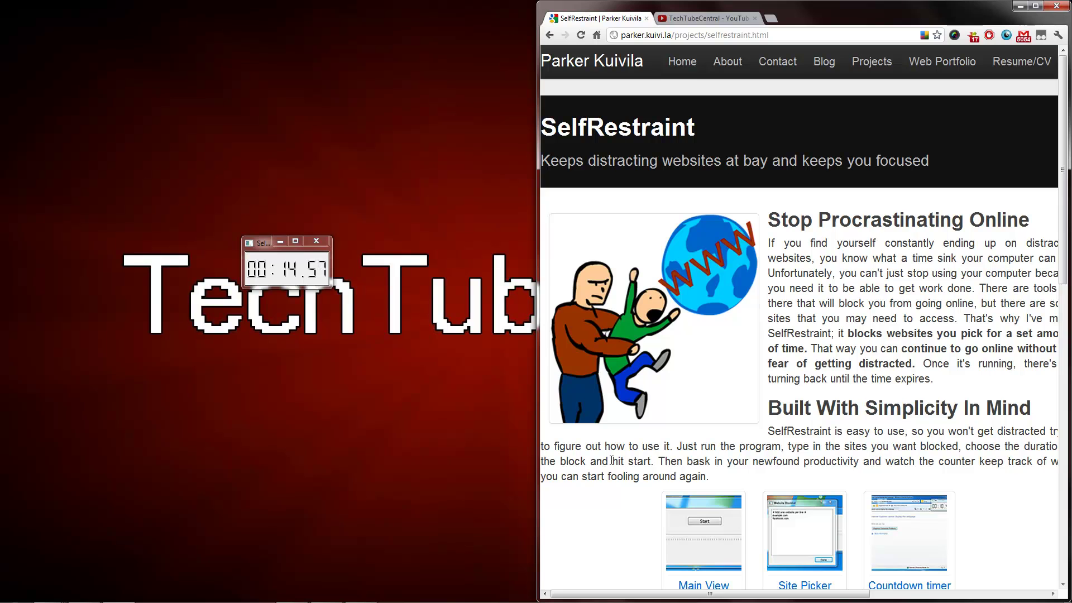
key(ctrl+t)
text(tech)
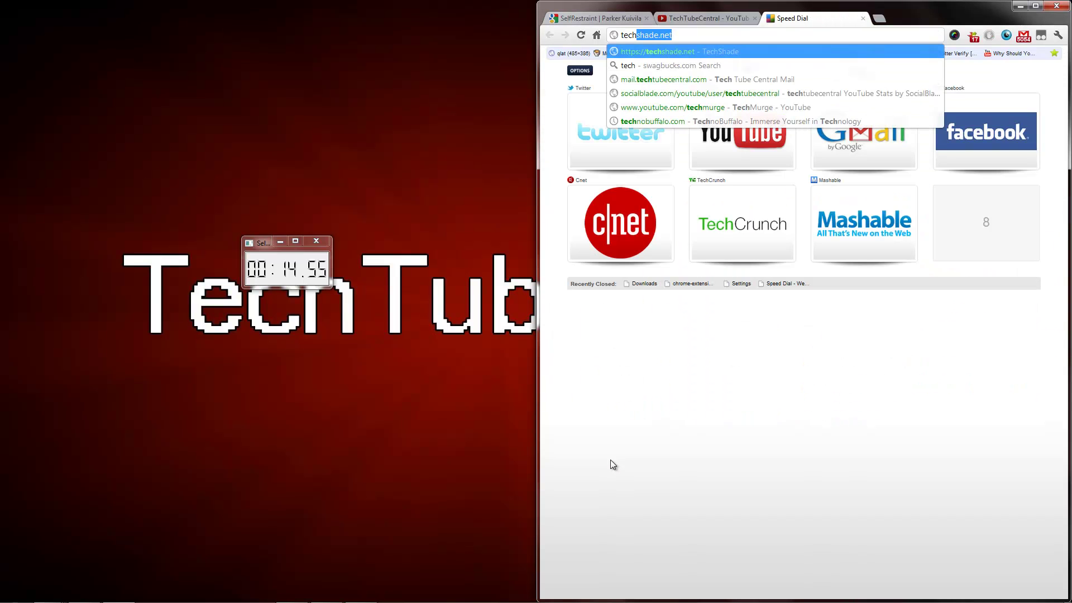
key(BackSpace)
key(BackSpace)
key(BackSpace)
key(BackSpace)
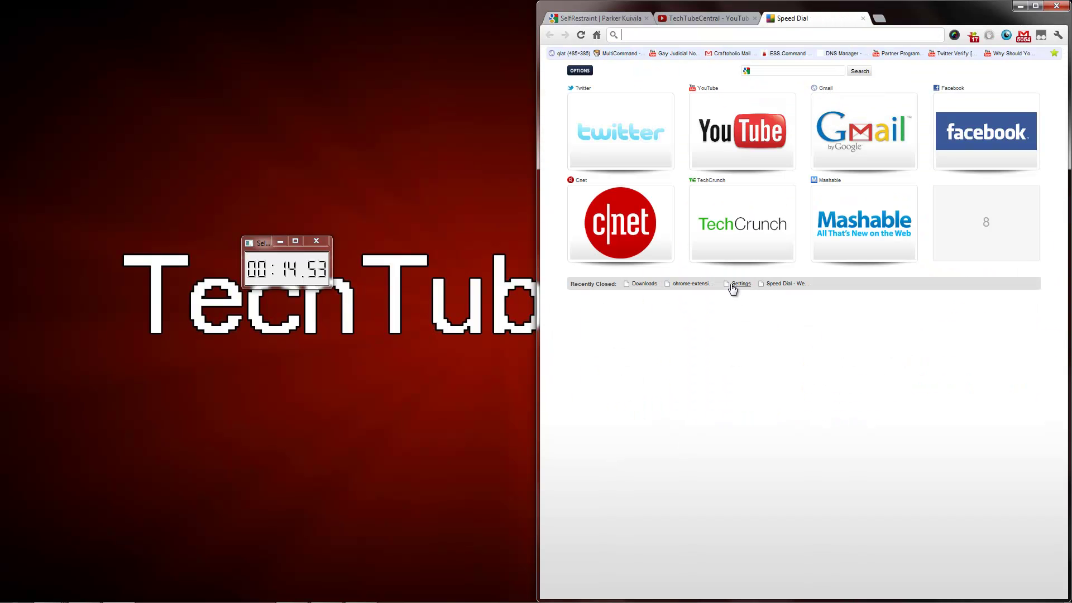
click(745, 258)
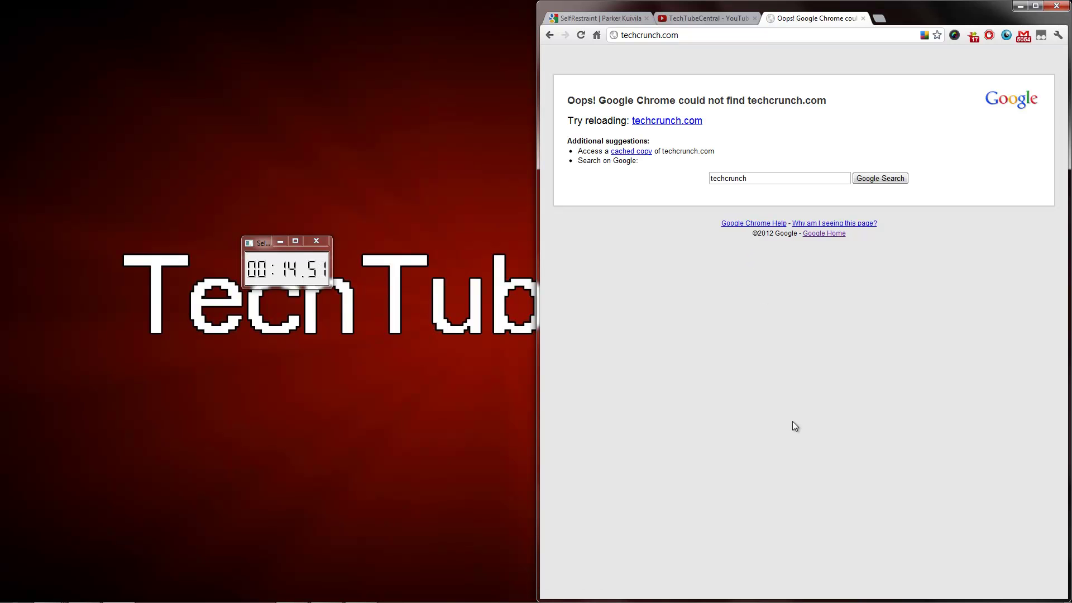
Close the SelfRestraint countdown window, retry techcrunch.com, and reveal the hidden tray icons
click(709, 34)
click(322, 238)
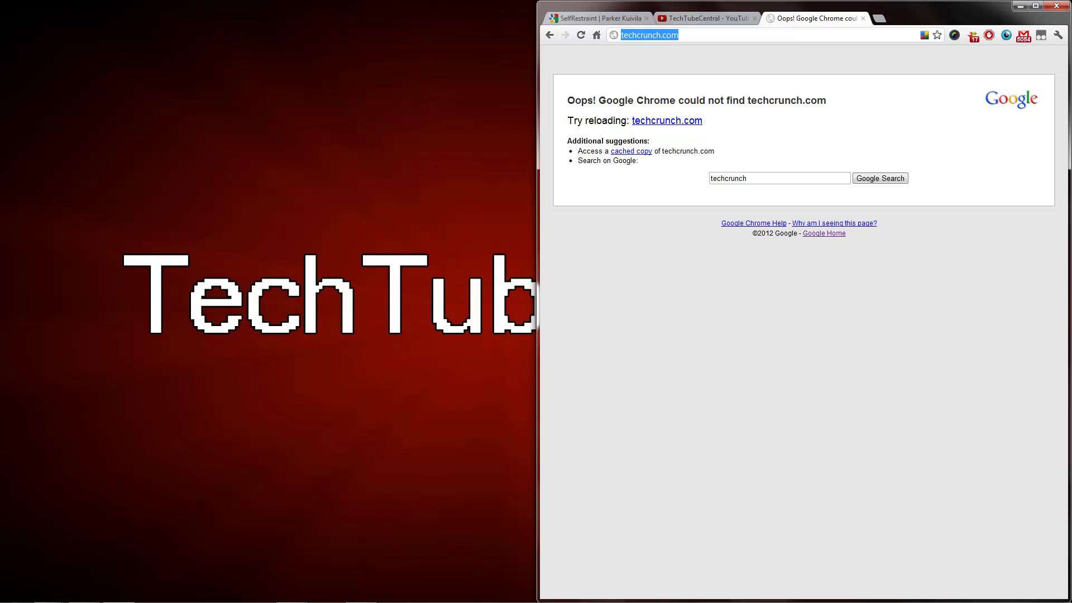
click(794, 52)
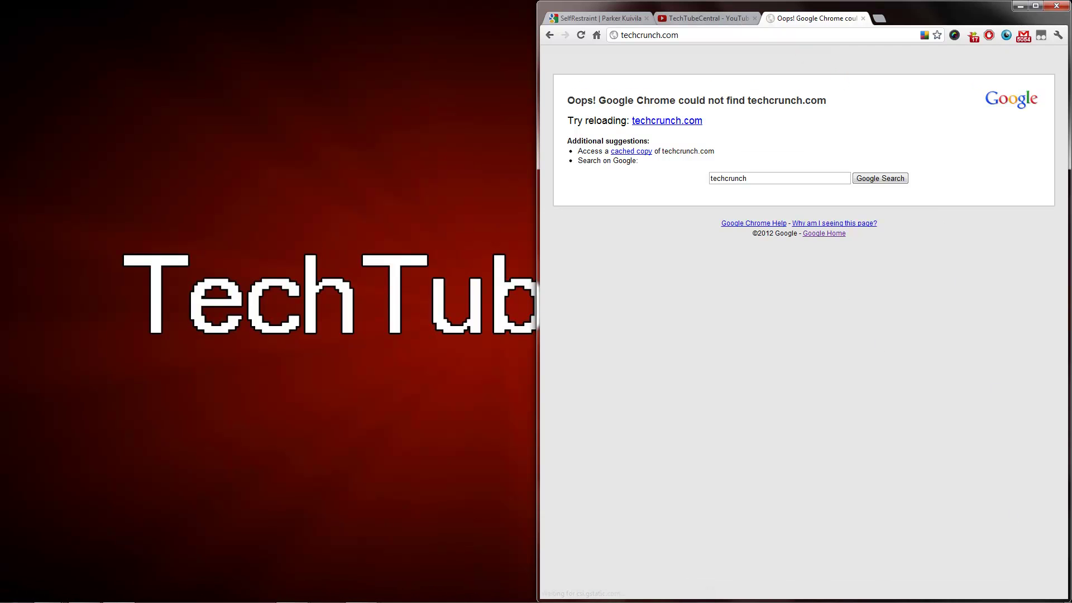
click(1019, 595)
click(904, 444)
mouse_move(333, 598)
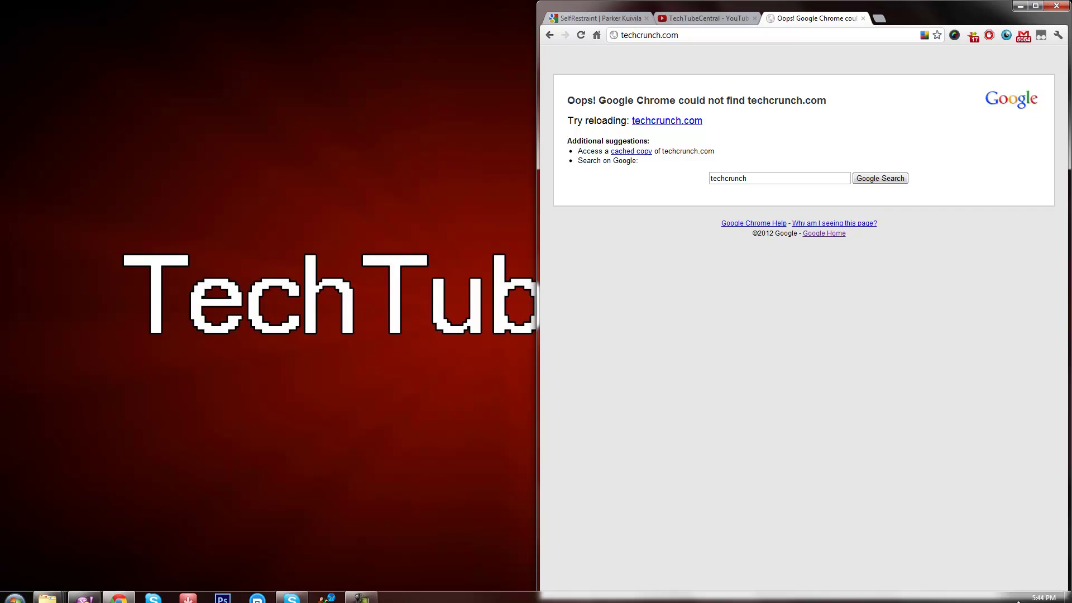
click(329, 591)
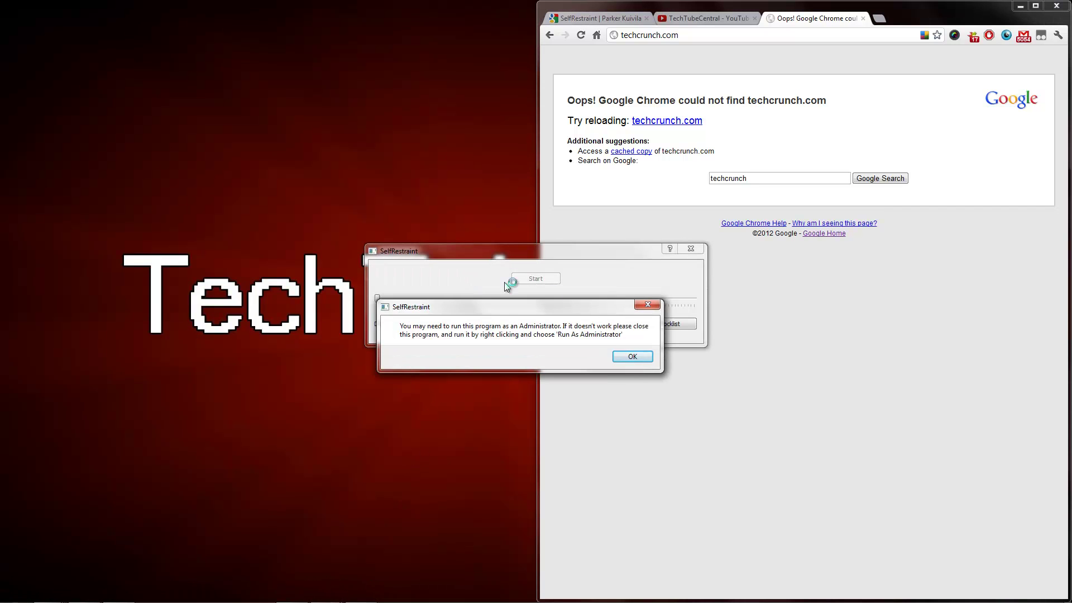
click(629, 357)
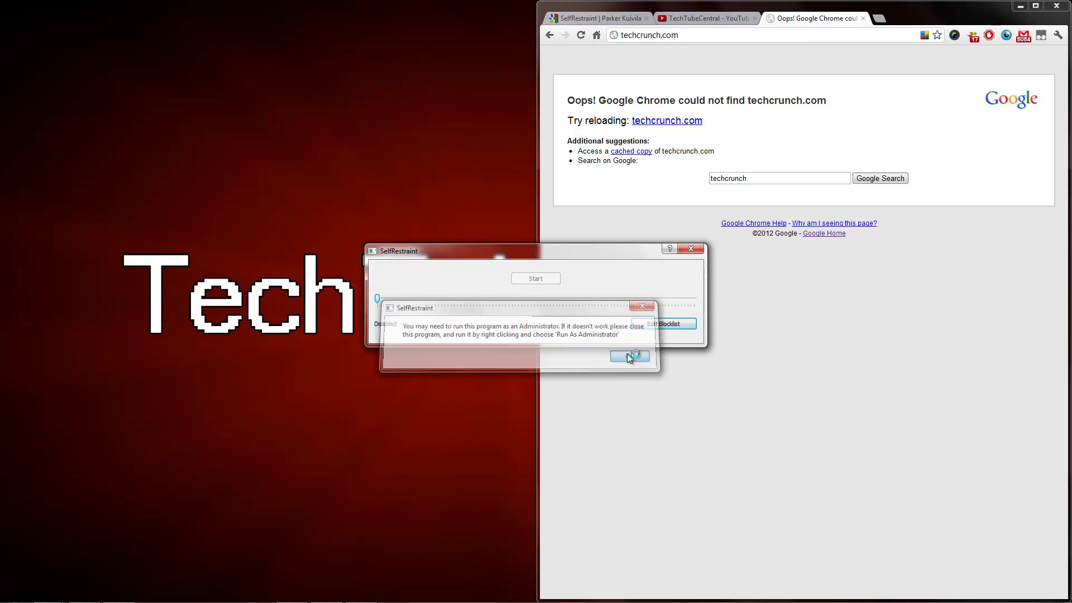
click(691, 250)
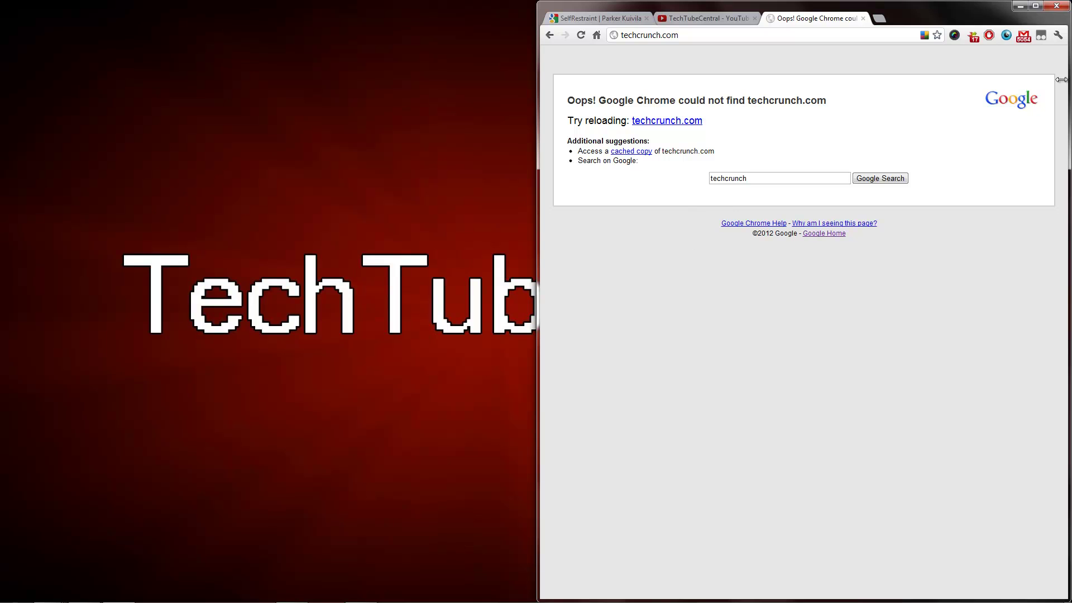
click(1005, 35)
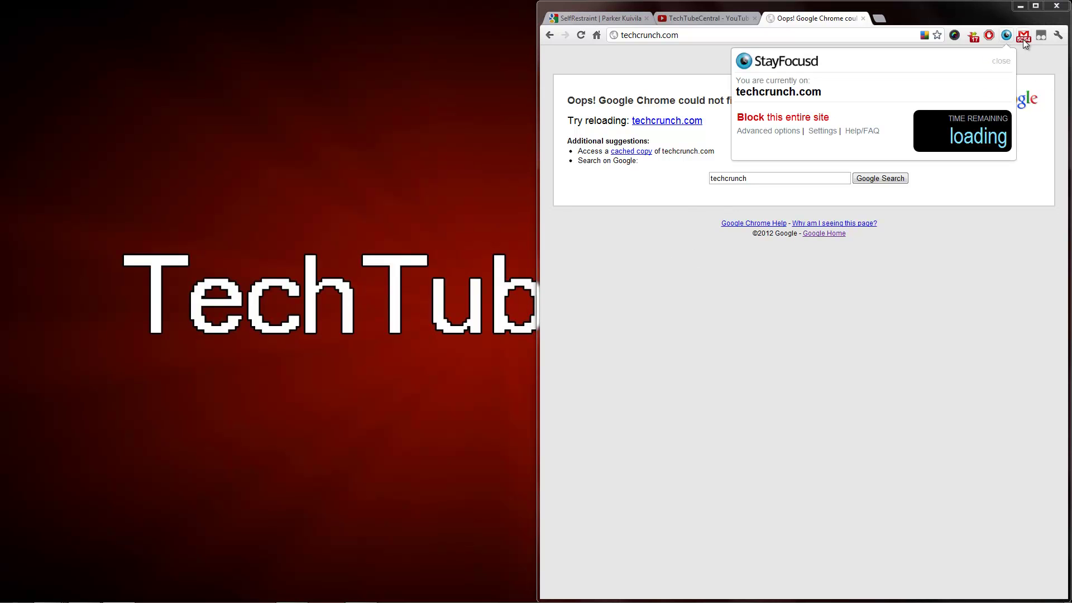
click(941, 316)
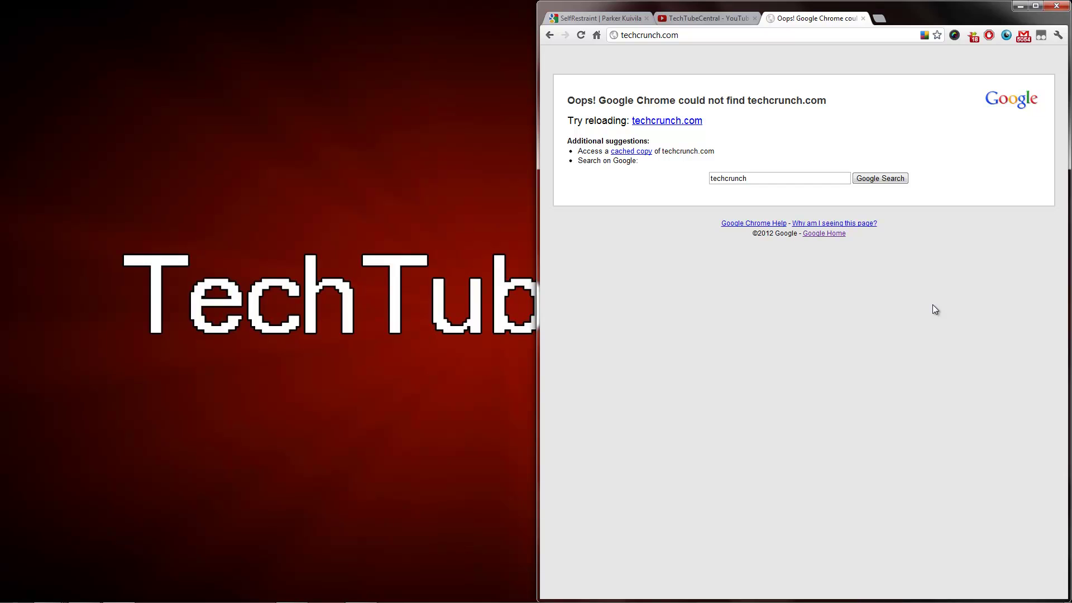
Dismiss the Start menu and maximize Chrome with Win+Up on the techcrunch.com error
key(super)
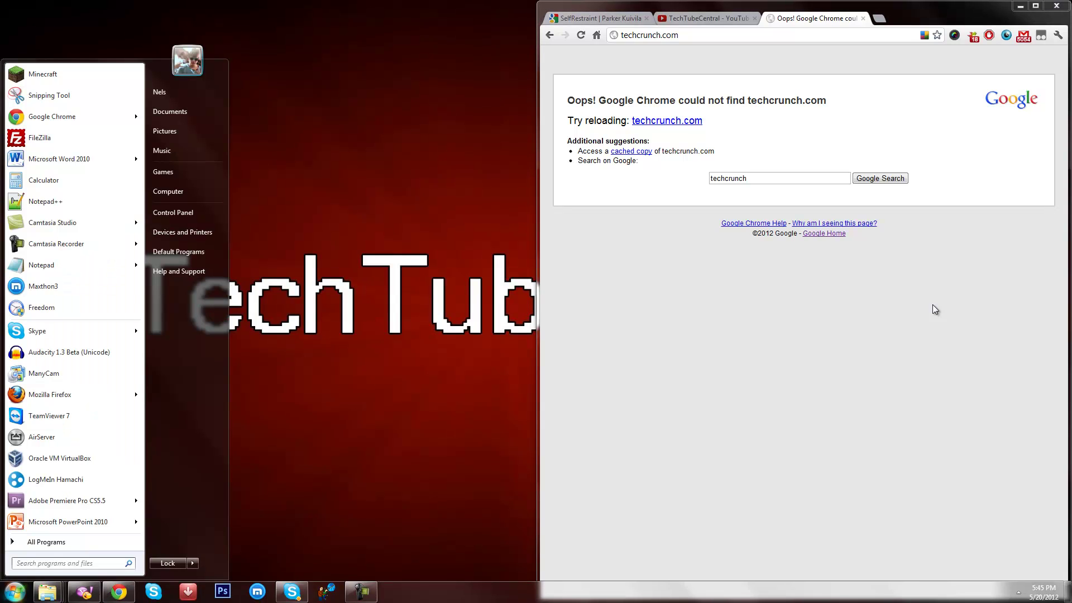
key(Escape)
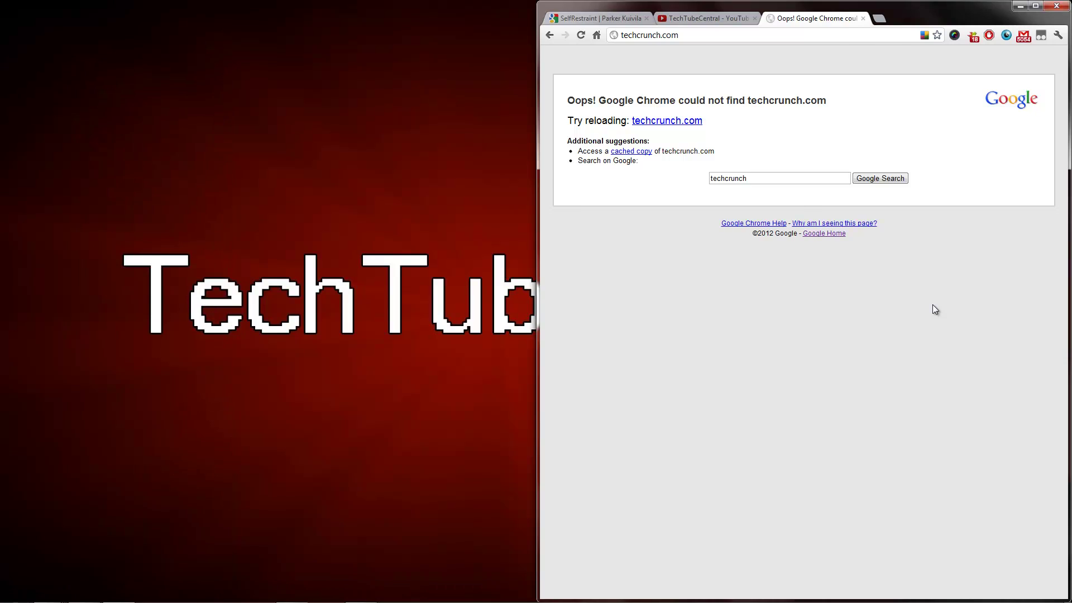
key(super+Up)
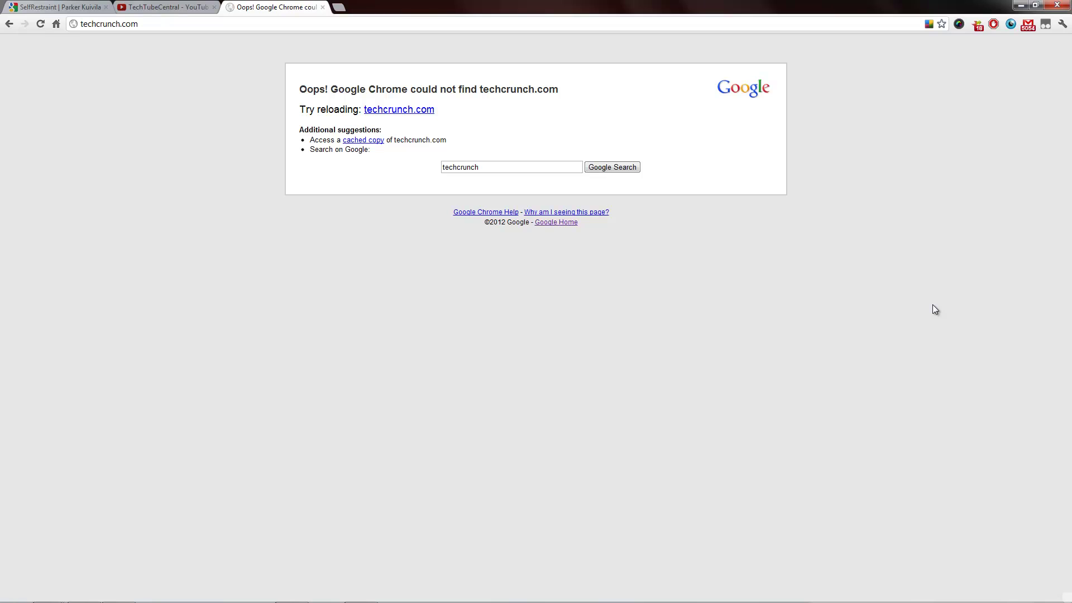
Switch to the TechTubeCentral YouTube tab and scroll over its featured Cinch review and uploads
key(ctrl+Tab)
key(ctrl+Tab)
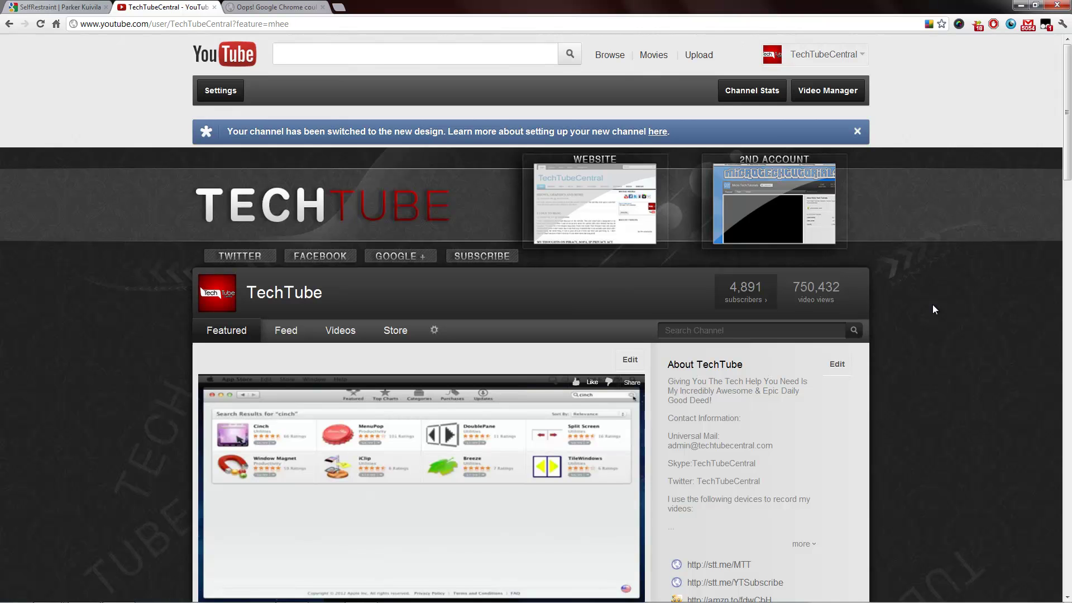
scroll(257, 516, down, 2)
scroll(24, 361, down, 5)
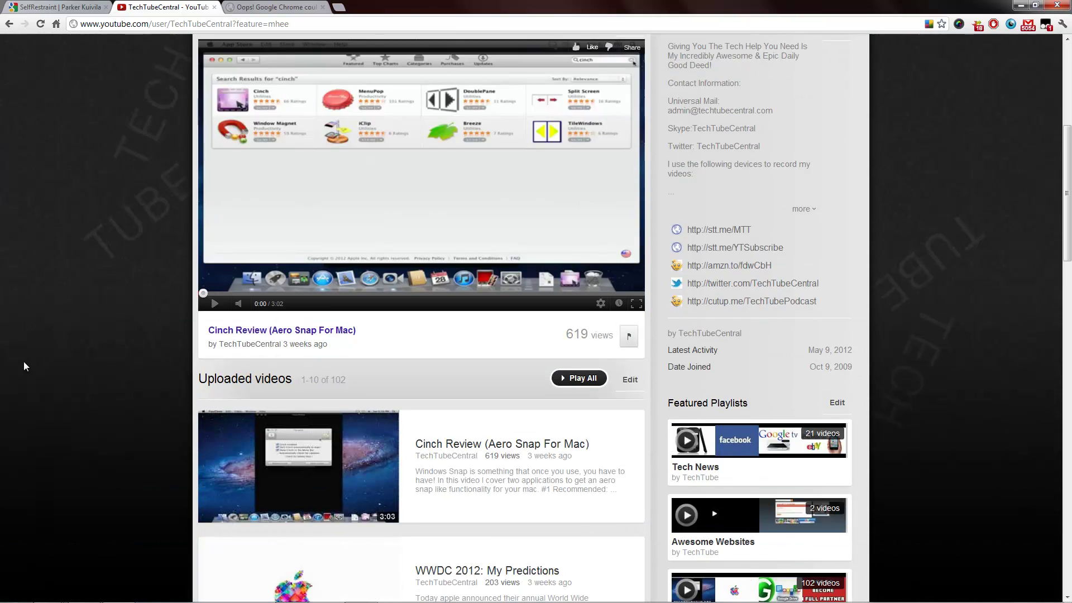
scroll(89, 423, down, 5)
scroll(82, 429, up, 12)
scroll(77, 424, down, 5)
scroll(105, 390, down, 5)
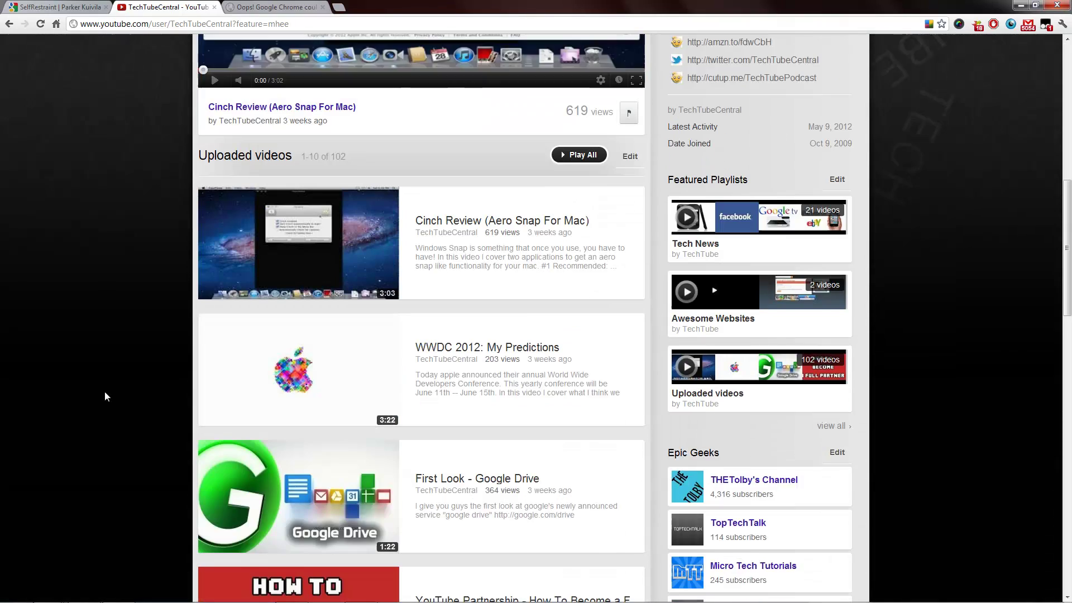
scroll(103, 416, down, 1)
scroll(103, 417, up, 9)
scroll(15, 222, up, 2)
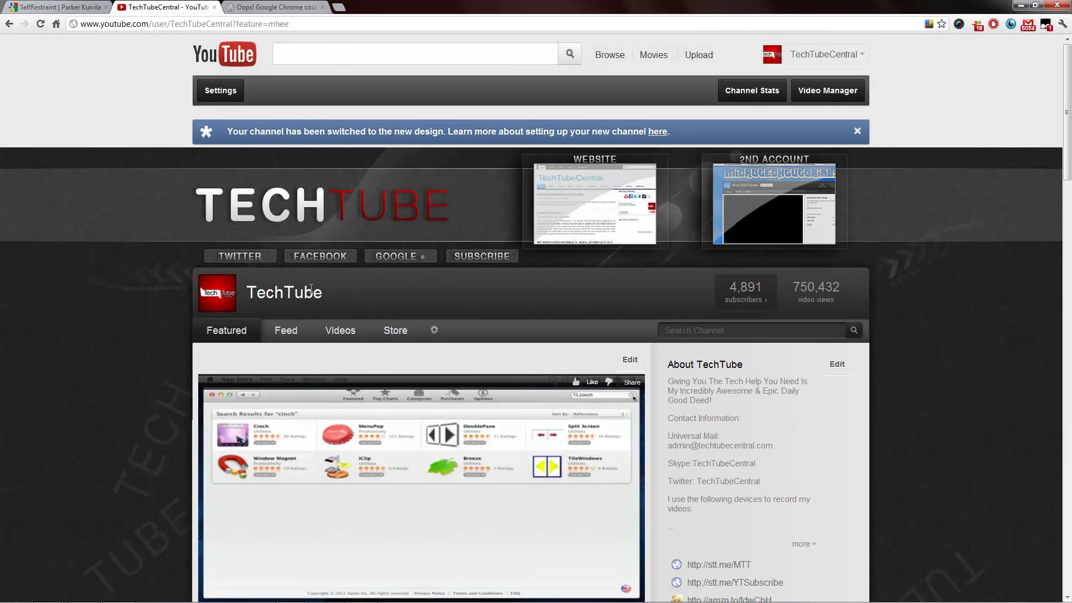
Open the channel's Videos tab and glance over the 102-video uploads grid
click(335, 331)
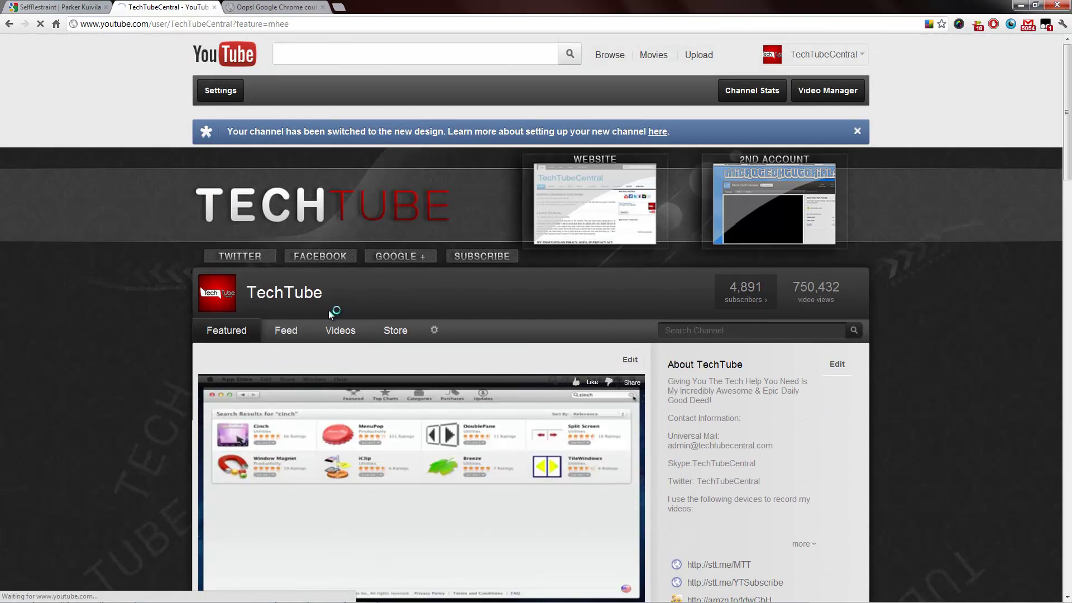
scroll(163, 477, down, 1)
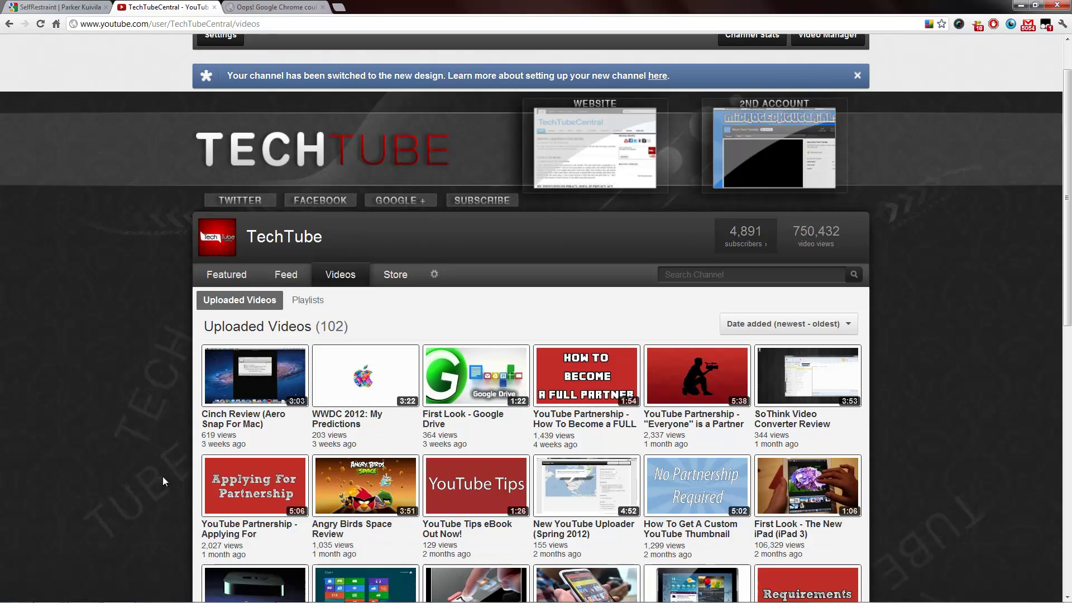
scroll(196, 434, up, 1)
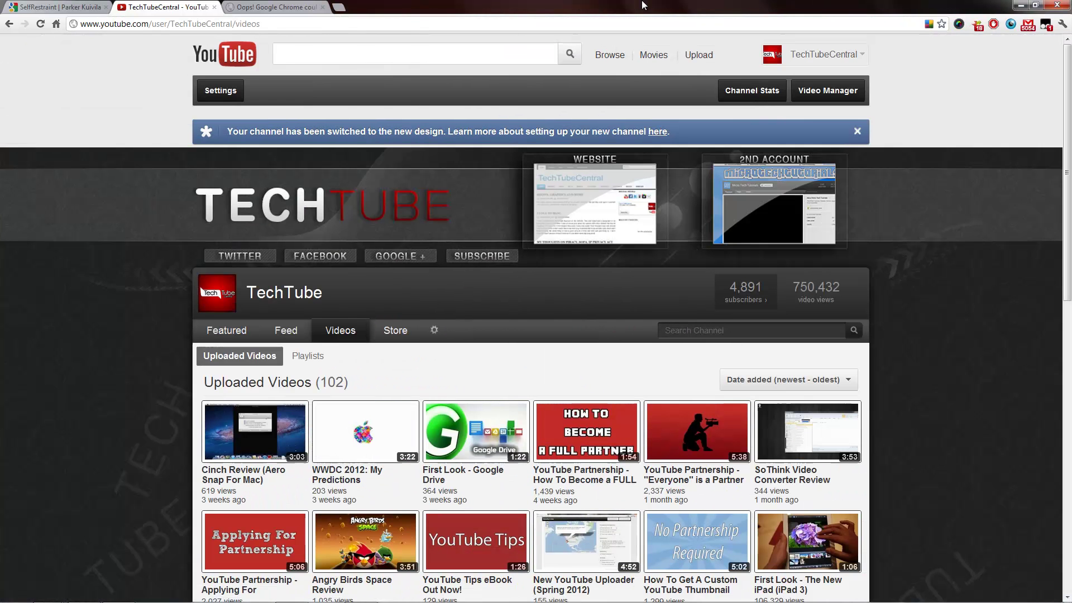